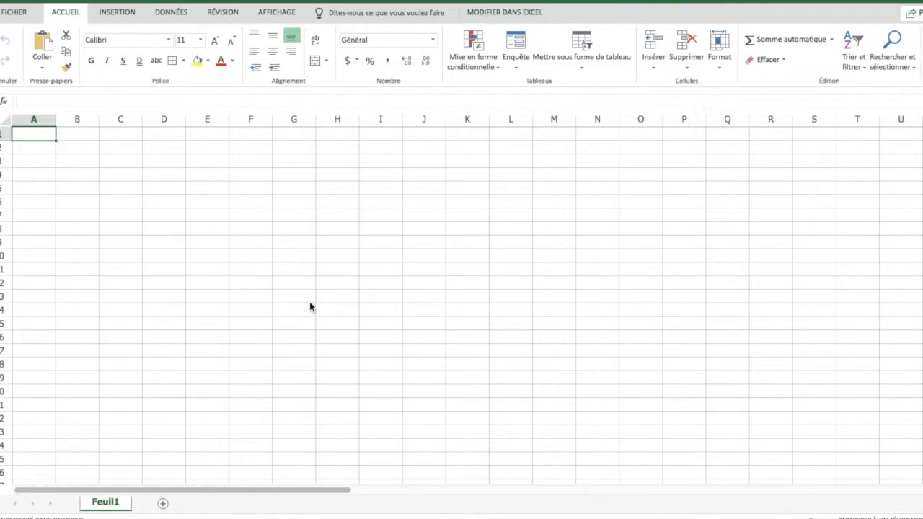
- Rename the sheet Feuil1 as "Evolution Septembre"
right_click(114, 504)
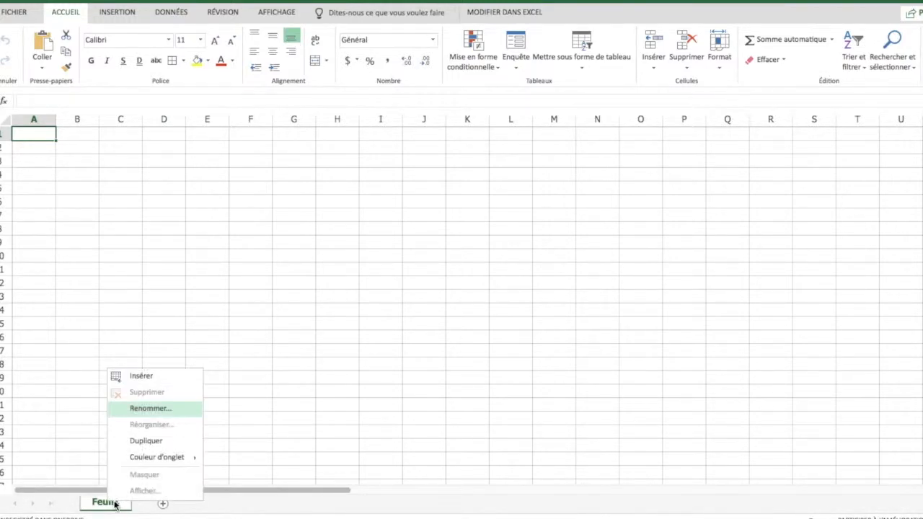
left_click(150, 409)
key("BackSpace")
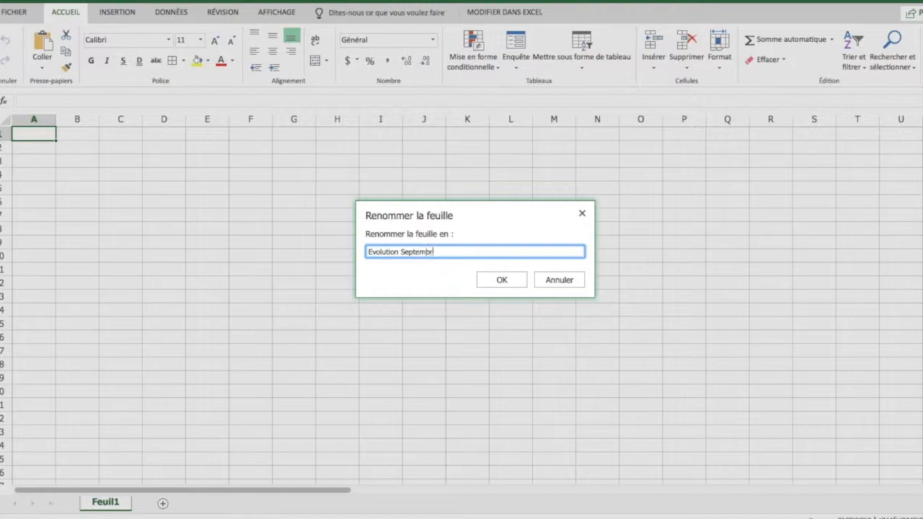
type("Evolution Septembre")
left_click(513, 284)
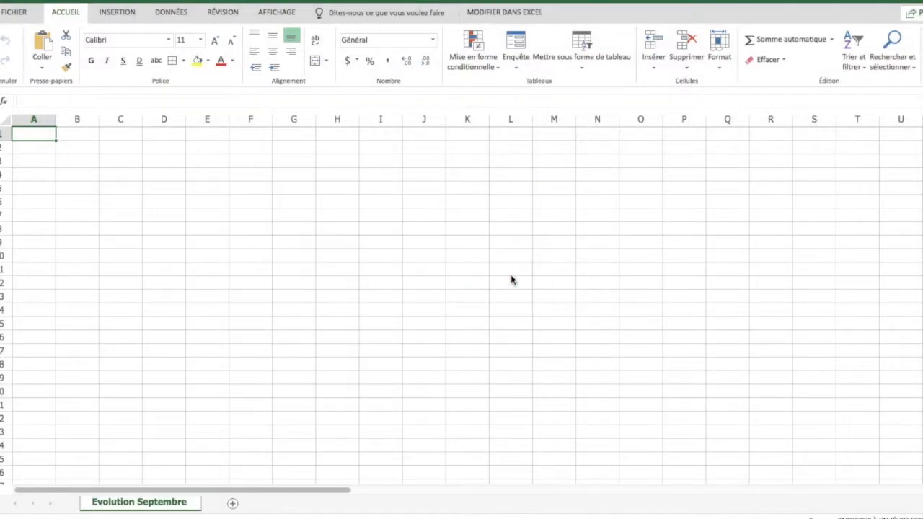
- Enter the header "Jour" in A2 and number the days 1 to 18 below it in A3:A20
left_click(45, 152)
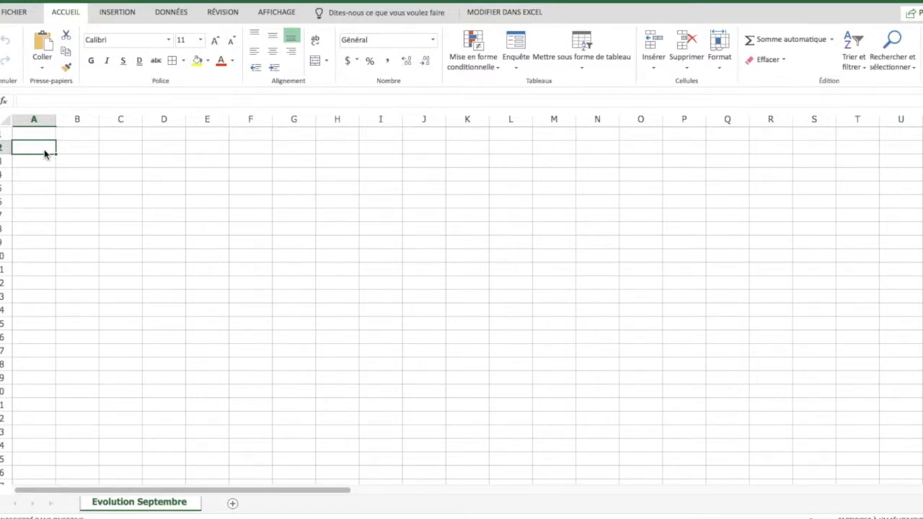
type("Jour")
key("Return")
type("1")
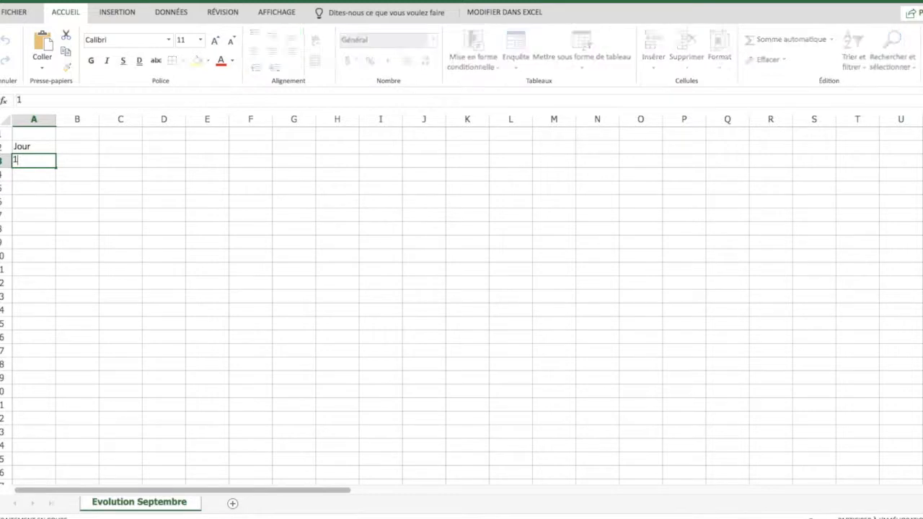
key("Return")
type("2")
key("Return")
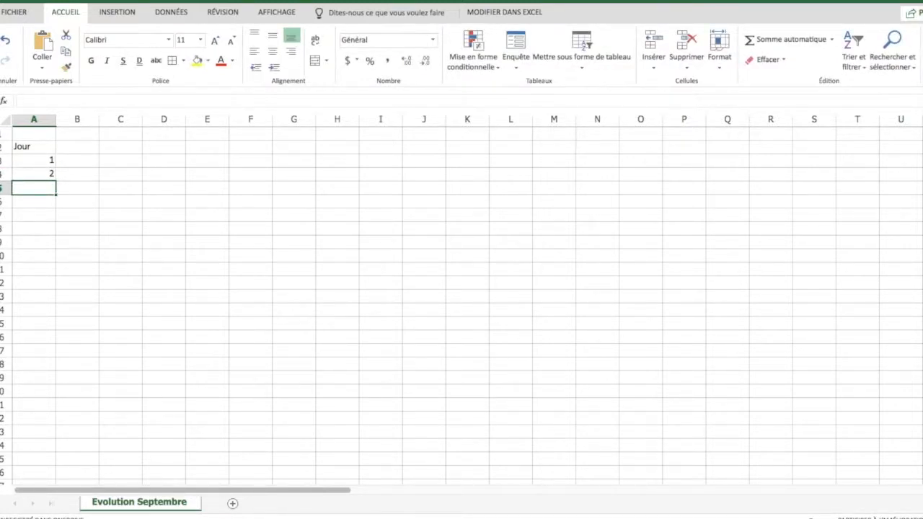
left_click(27, 161)
mouse_move(28, 161)
left_mouse_down()
mouse_move(54, 209)
mouse_move(41, 406)
mouse_move(41, 396)
left_mouse_up()
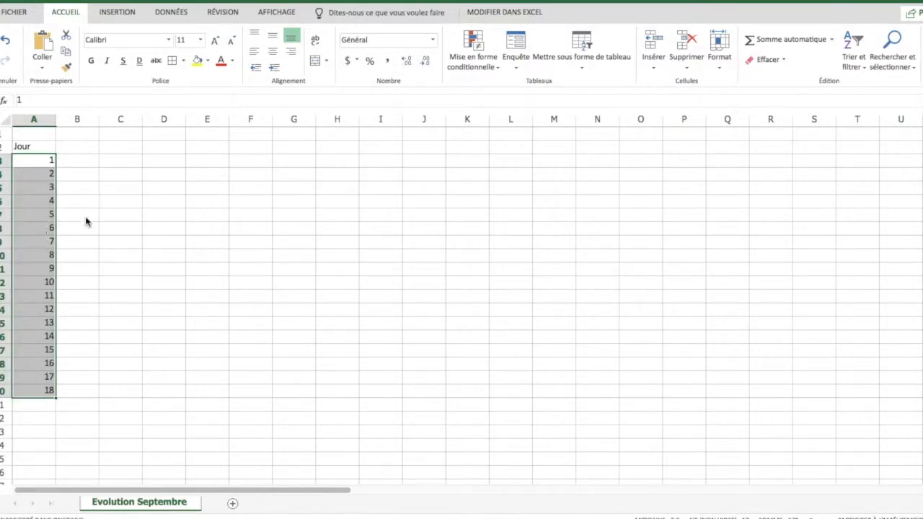
- Enter the header "Somme" in B2 and the value 18 for day 1 in B3
left_click(81, 149)
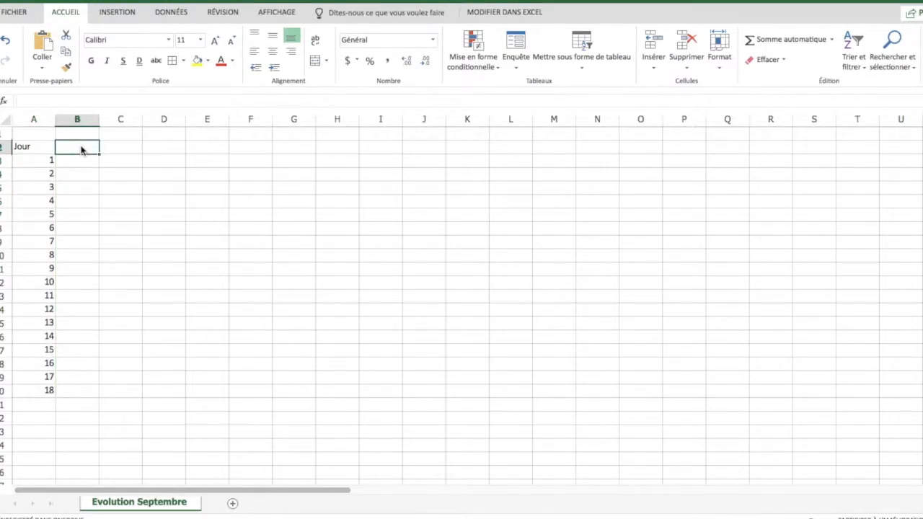
type("Somme")
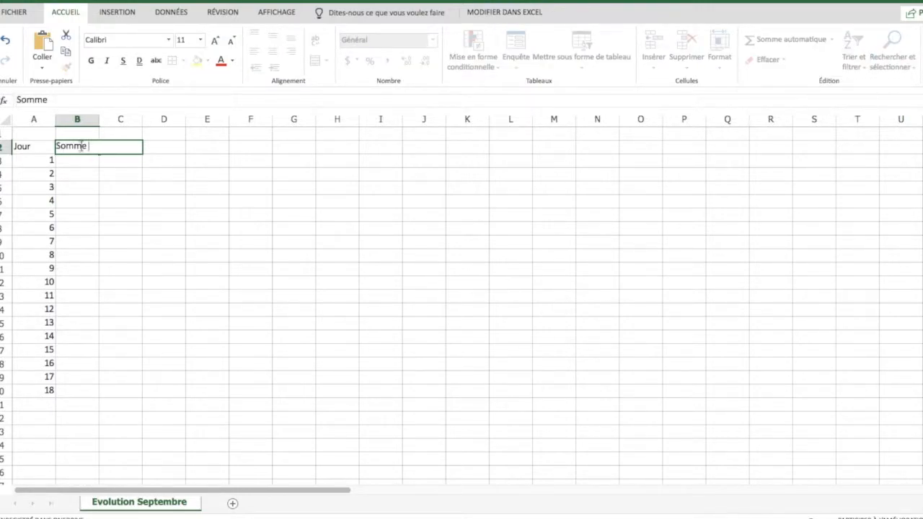
left_click(84, 204)
left_click(81, 163)
type("1")
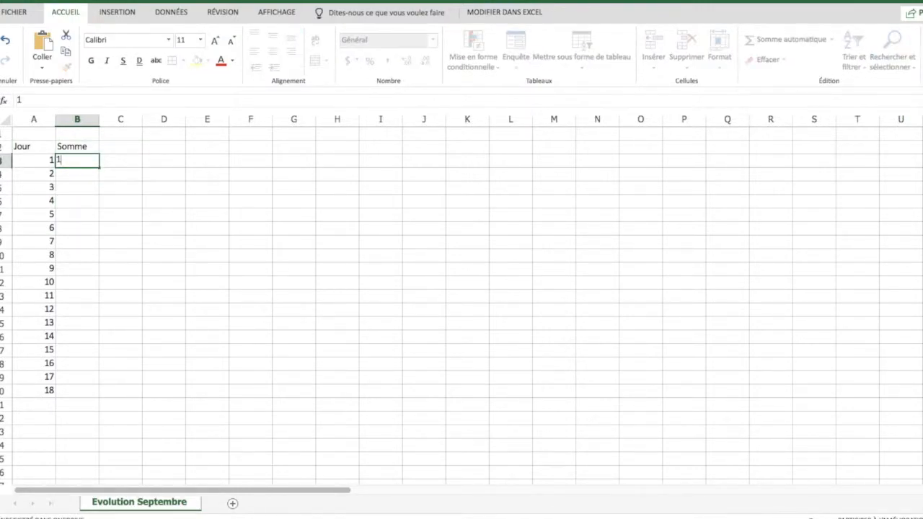
type("8")
key("Return")
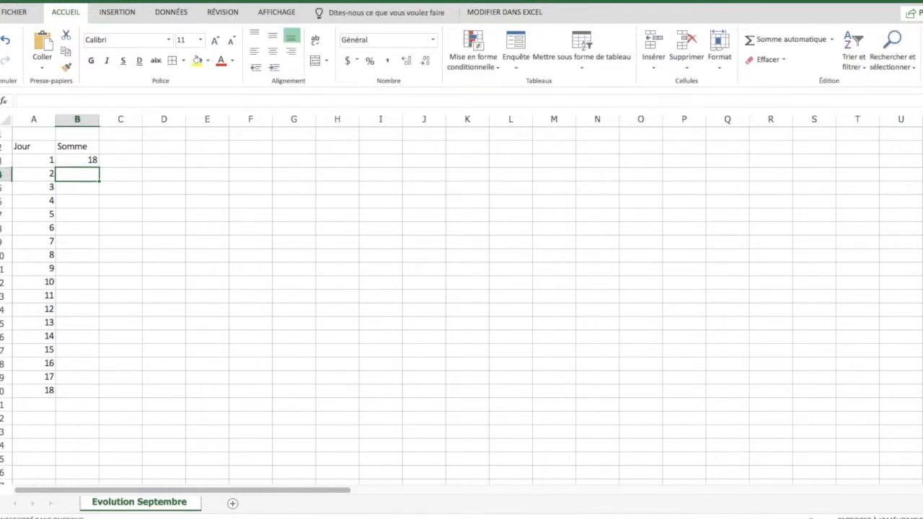
- Enter the sums 16, 12, 22, 78, 23 and 45 for days 2 to 7 in B4:B9
type("16")
key("Return")
type("1")
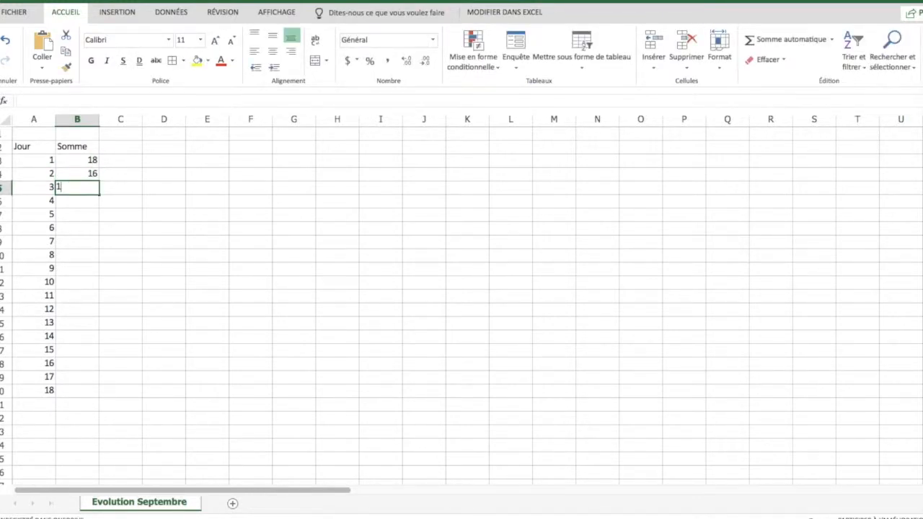
type("2")
key("Return")
type("22")
key("Return")
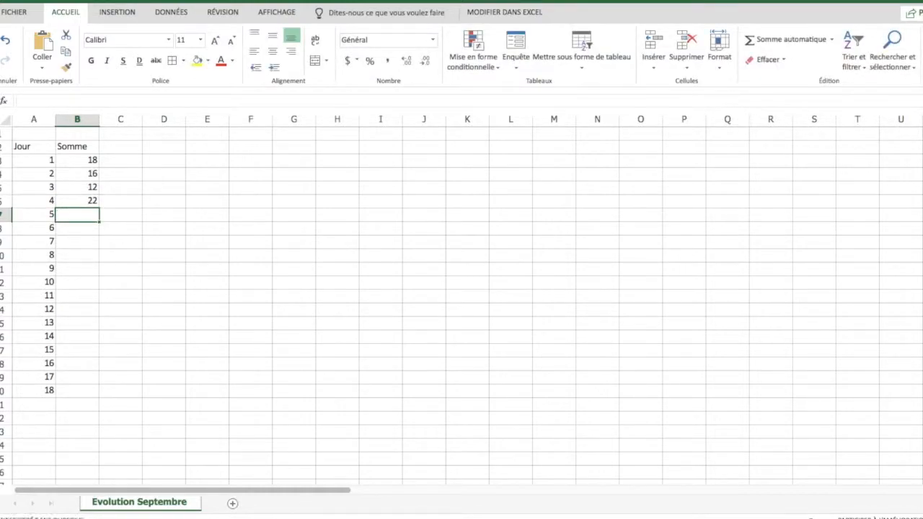
type("78")
key("Return")
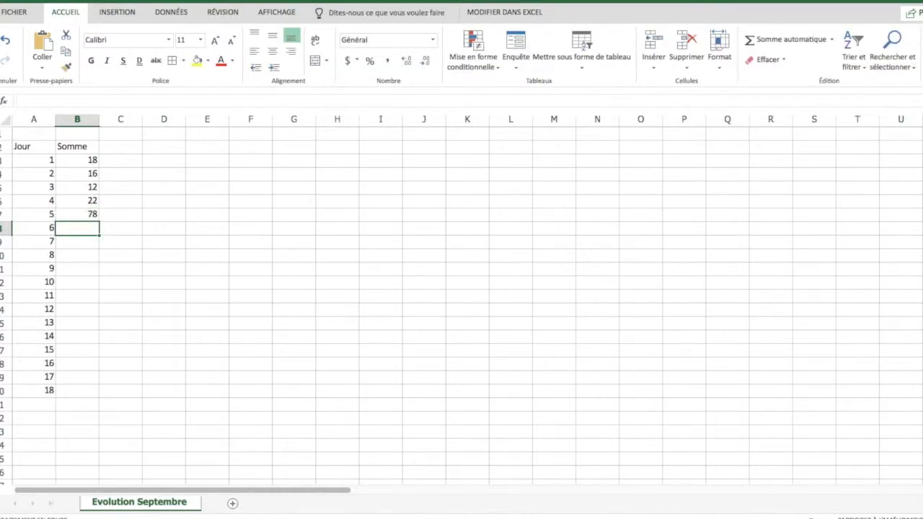
type("23")
key("Return")
type("45")
key("Return")
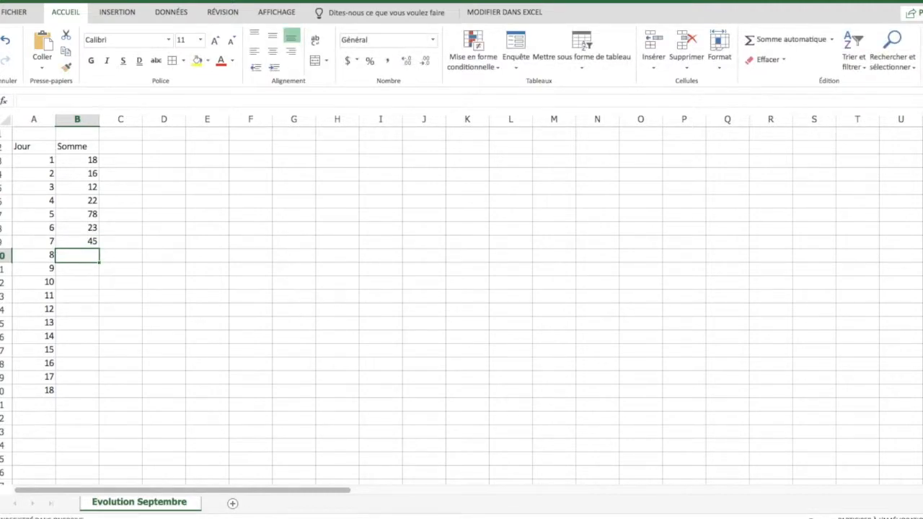
- Clear the contents of the cells for days 8 to 18 in A10:A20
left_click(35, 260)
key("shift+Down")
key("shift+Down")
key("shift+Down")
key("shift+Down")
key("shift+Down")
key("shift+Down")
key("shift+Down")
key("shift+Down")
key("shift+Down")
key("shift+Down")
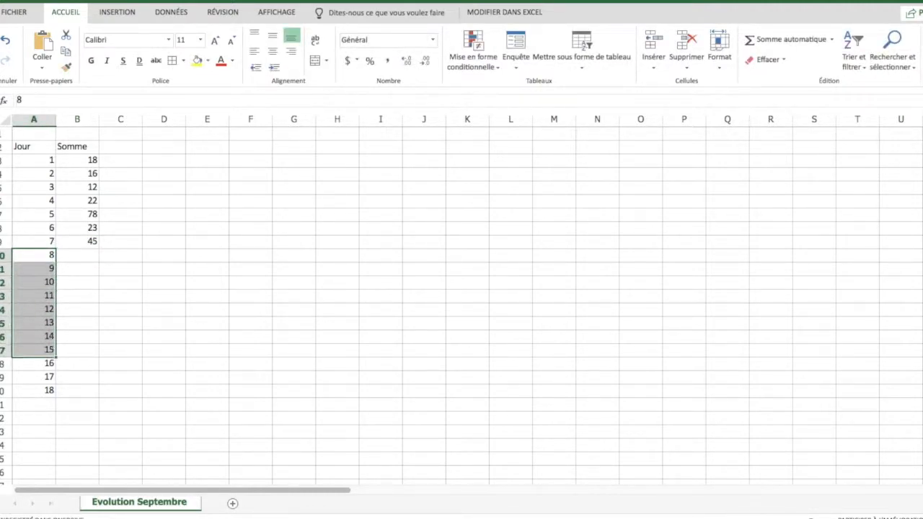
right_click(22, 312)
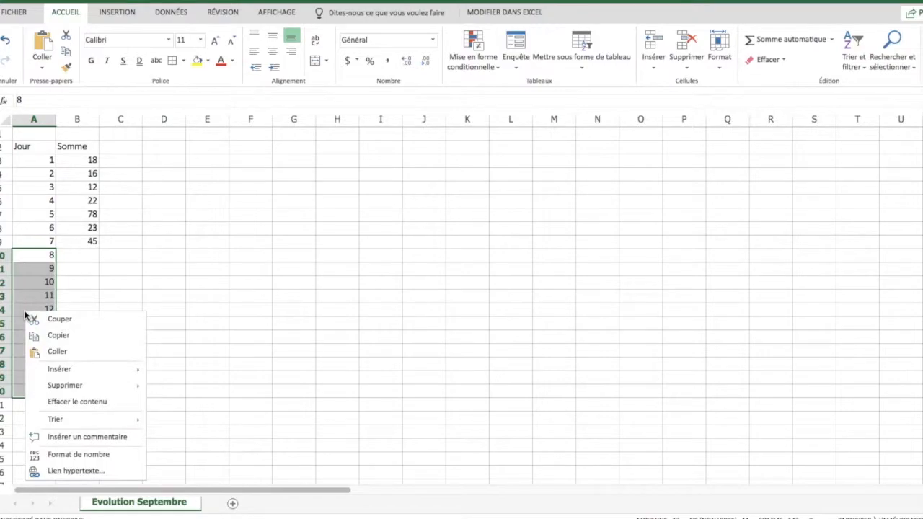
left_click(83, 401)
- Add borders to all cells of the table in A2:B9 and center the contents of columns A and B
left_click(36, 201)
left_click_drag(41, 160, 86, 243)
left_click(173, 63)
left_click_drag(36, 148, 77, 149)
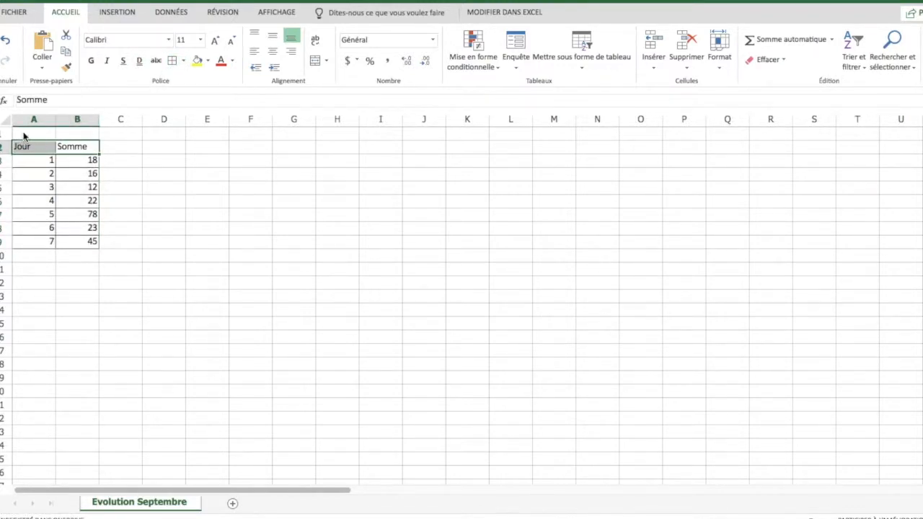
left_click_drag(31, 120, 79, 121)
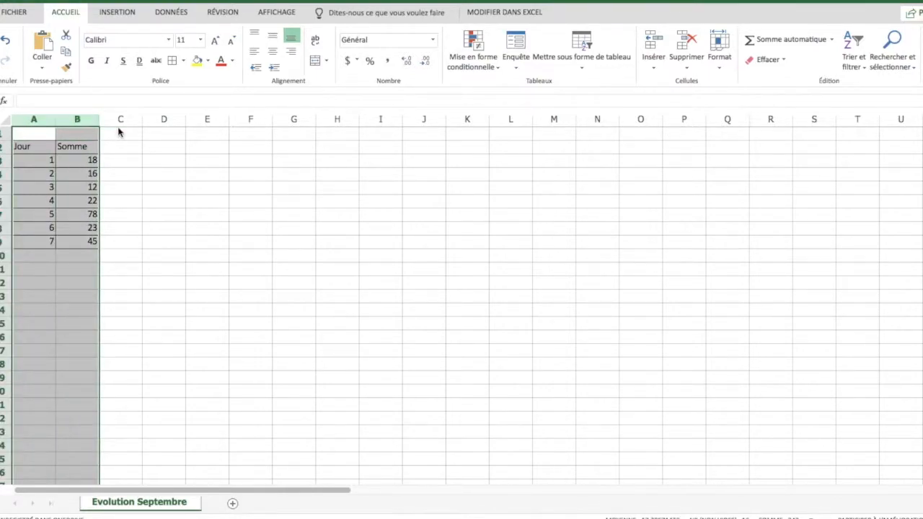
left_click(274, 52)
- Set the width of columns A and B to 10 default units
right_click(31, 160)
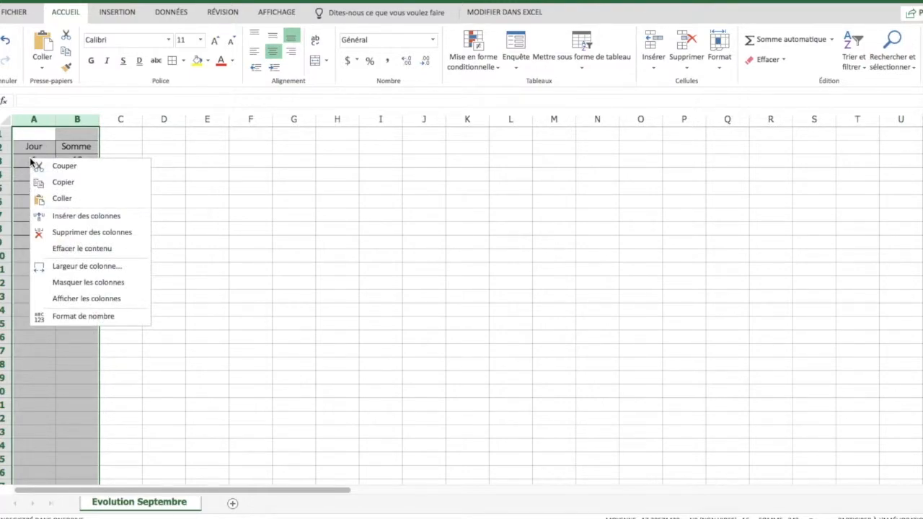
left_click(75, 266)
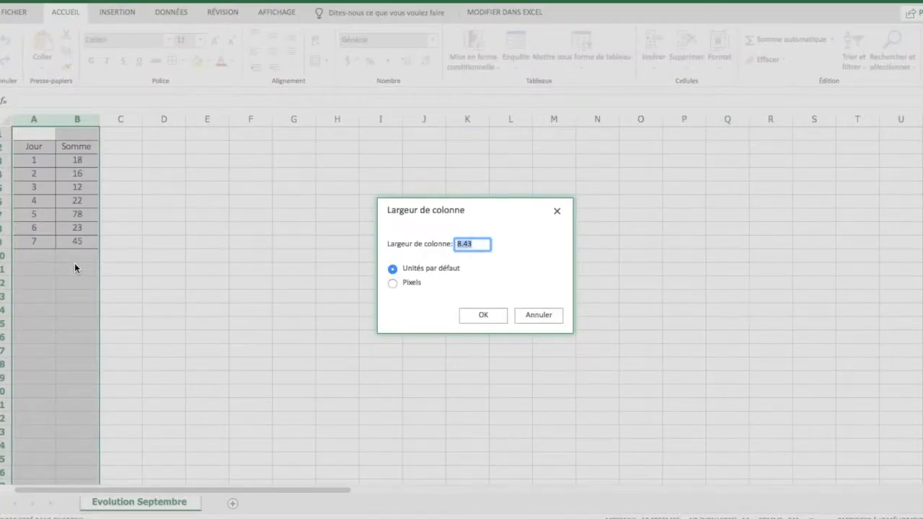
key("BackSpace")
type("10")
left_click(485, 317)
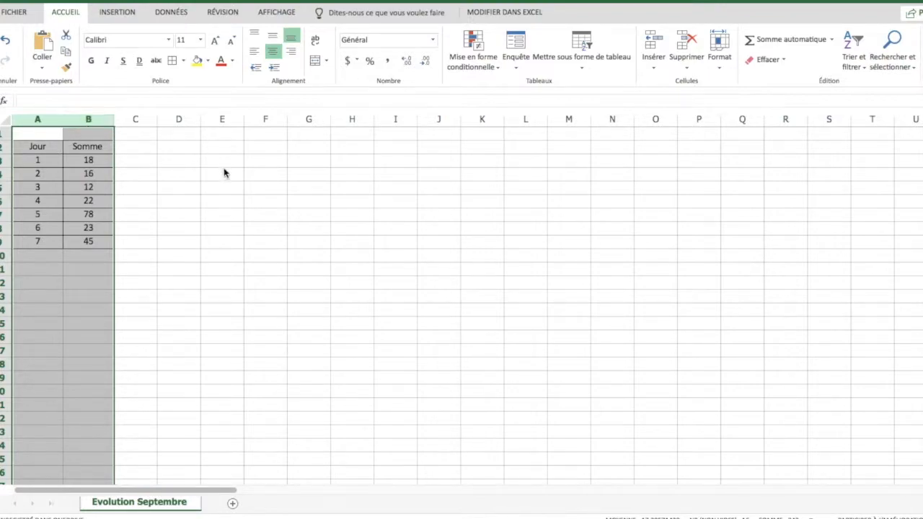
left_click_drag(224, 173, 224, 161)
left_click_drag(3, 135, 6, 245)
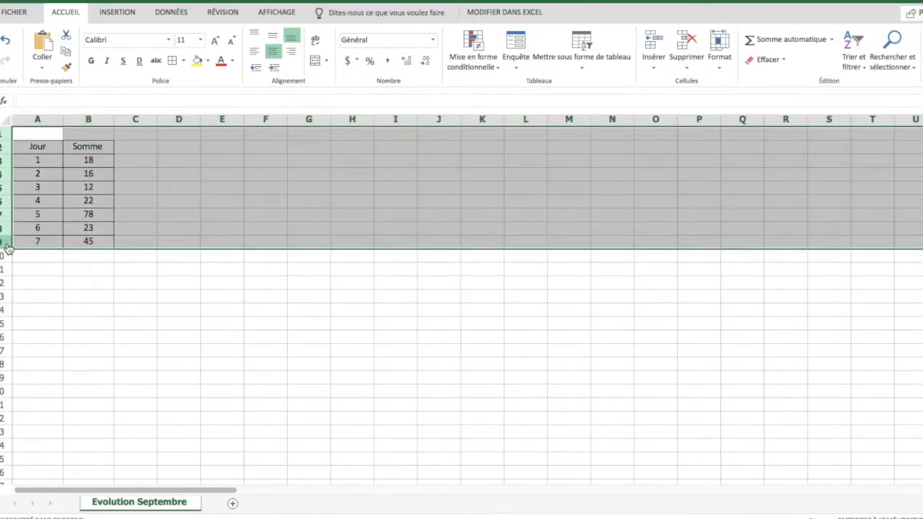
right_click(30, 207)
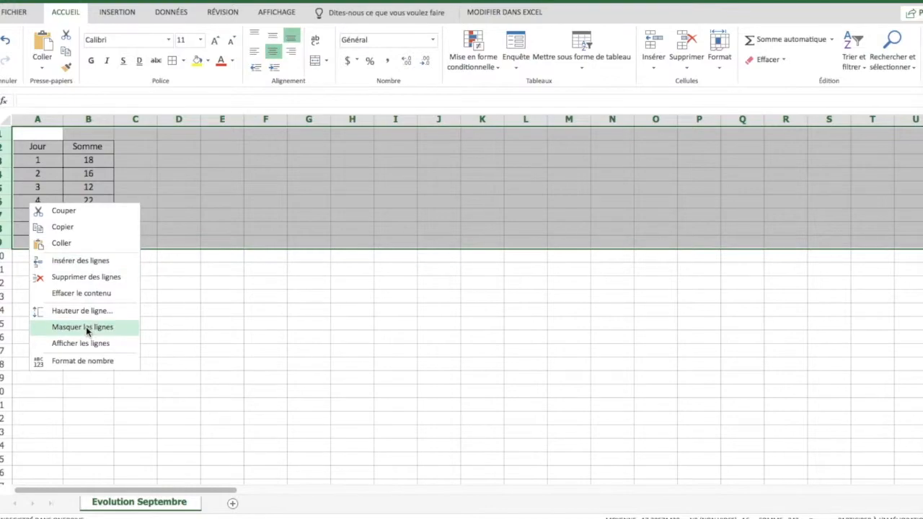
left_click(145, 244)
left_click(58, 139)
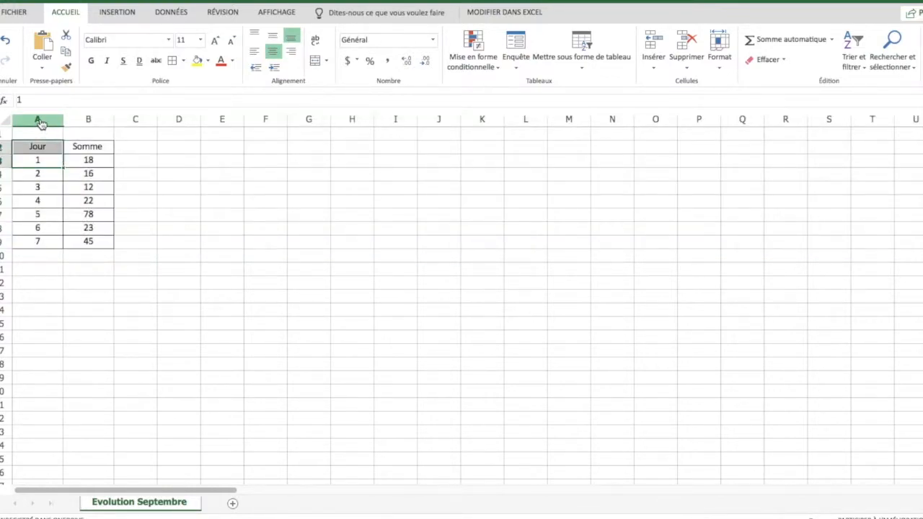
- Set the width of columns A and B to 15 default units
left_click_drag(36, 120, 87, 119)
right_click(54, 181)
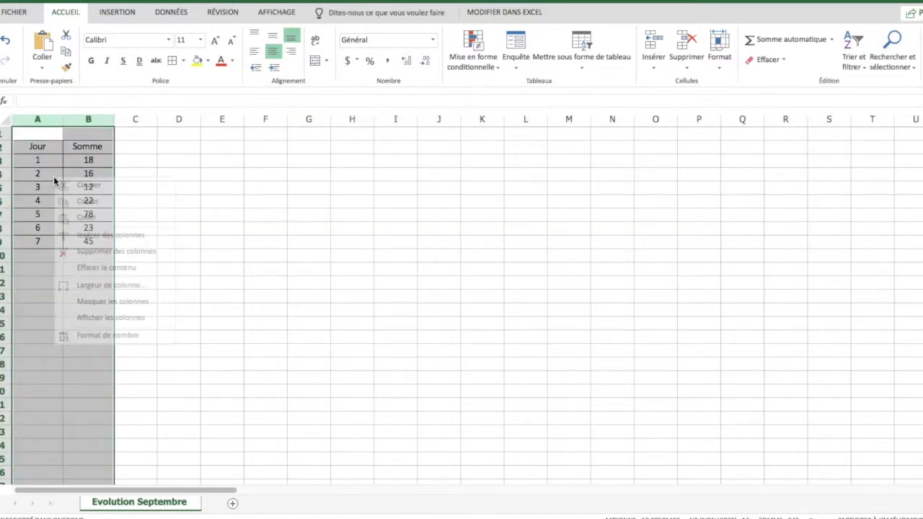
left_click(102, 285)
key("BackSpace")
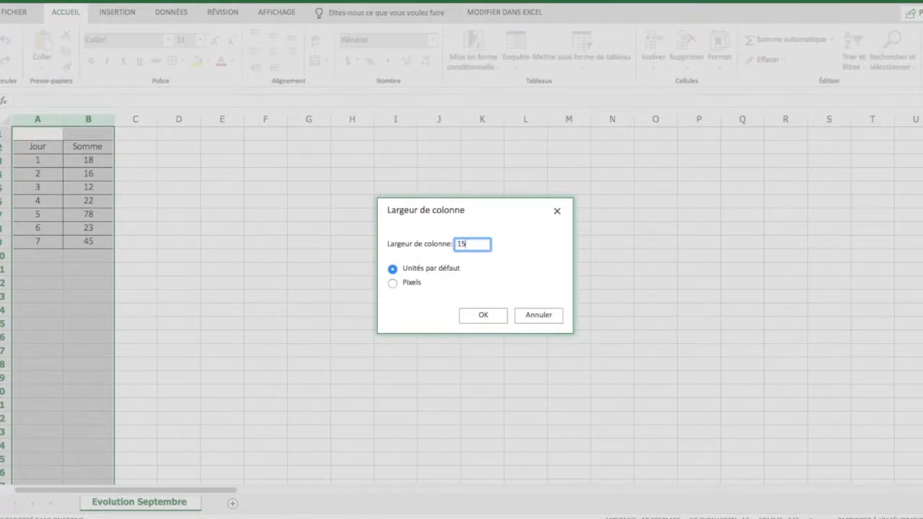
left_click(479, 317)
left_click(254, 238)
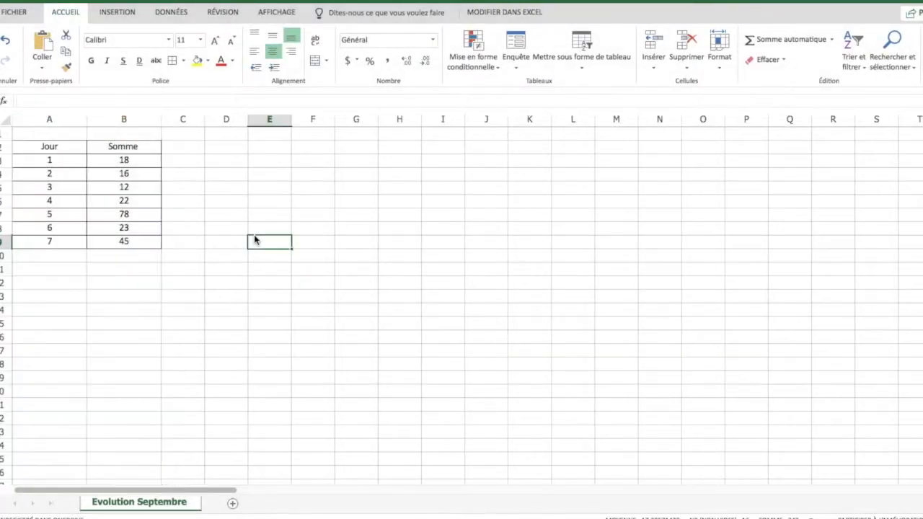
- Insert two blank rows above row 1 so the table header moves down to row 4
left_click(5, 135)
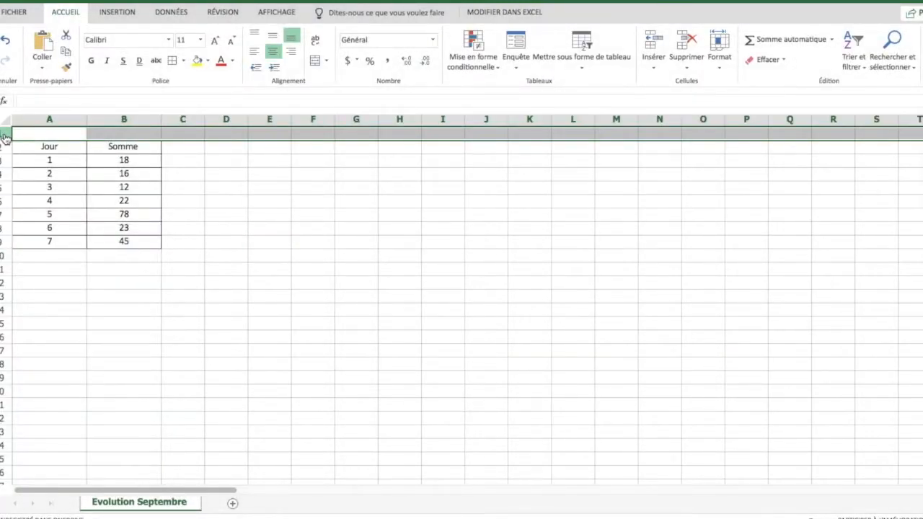
right_click(5, 135)
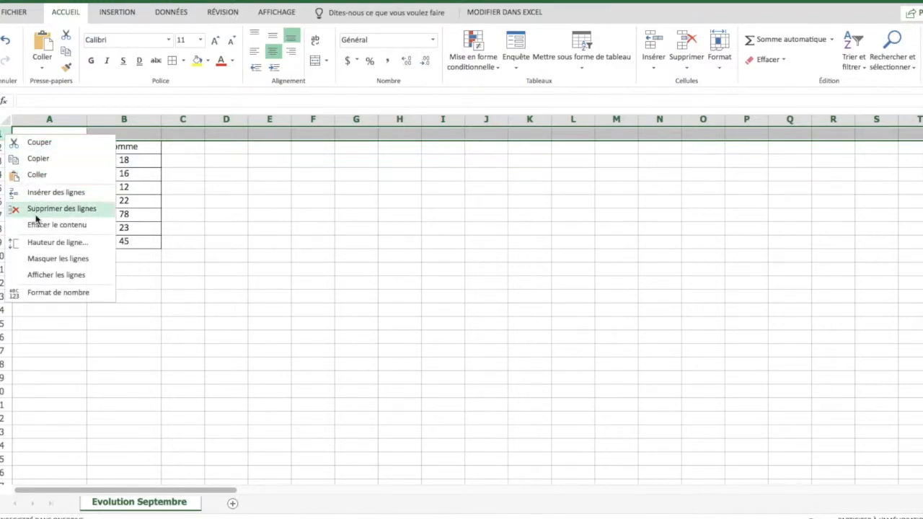
left_click(51, 197)
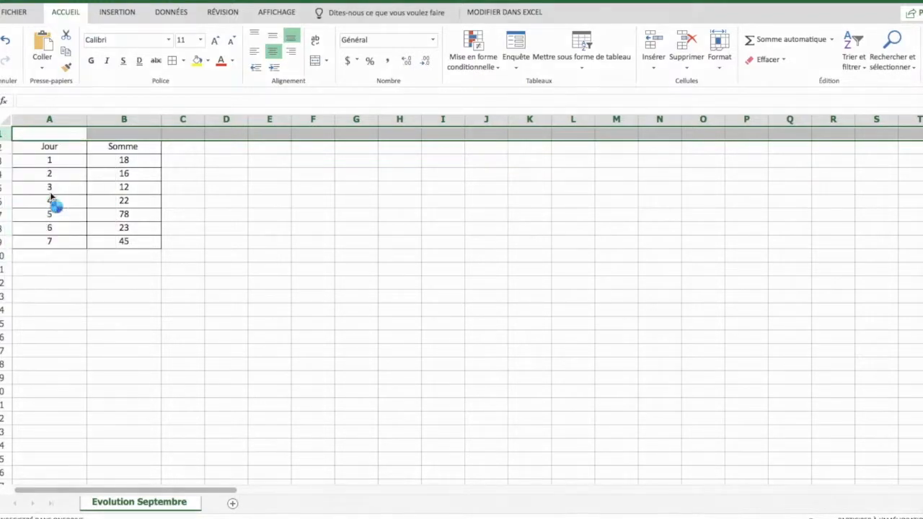
right_click(4, 137)
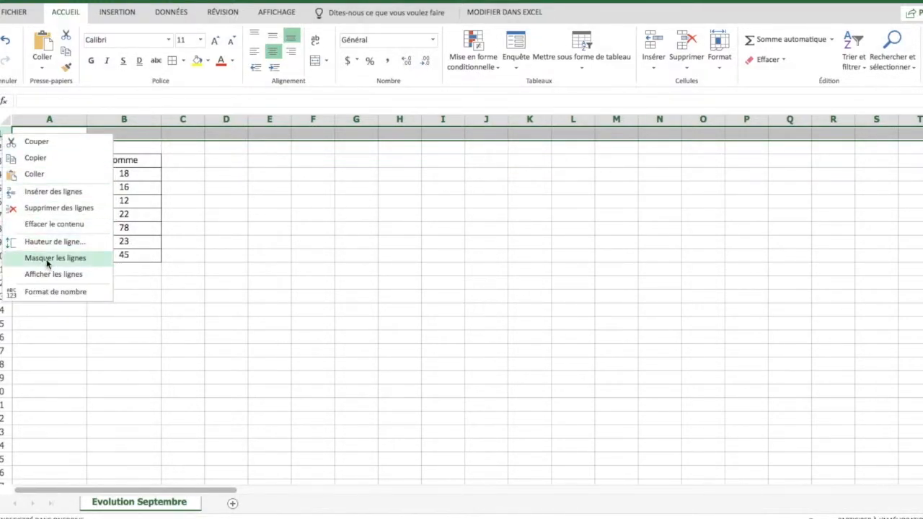
left_click(60, 193)
left_click(274, 200)
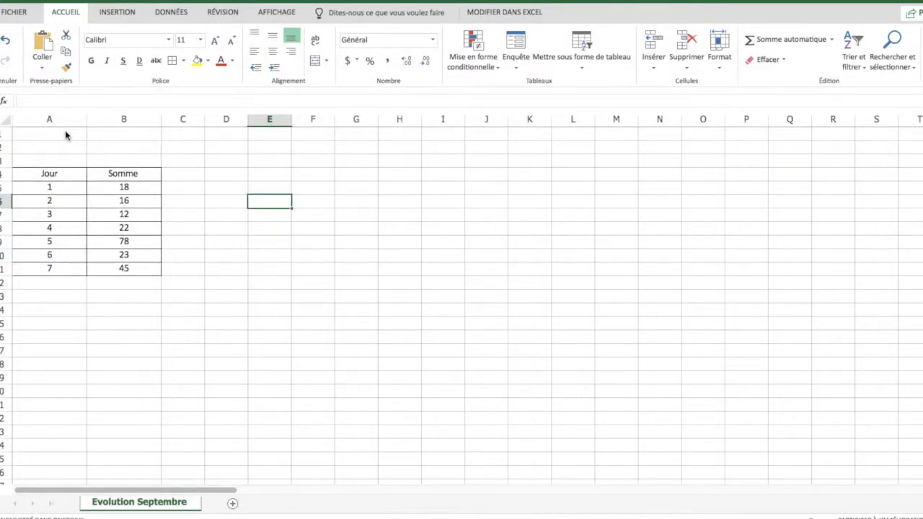
- Enter the title "EVOLUTION SEPTEMBRE" in cell A1
left_click(65, 135)
type("EBOL")
key("BackSpace")
key("BackSpace")
type("O")
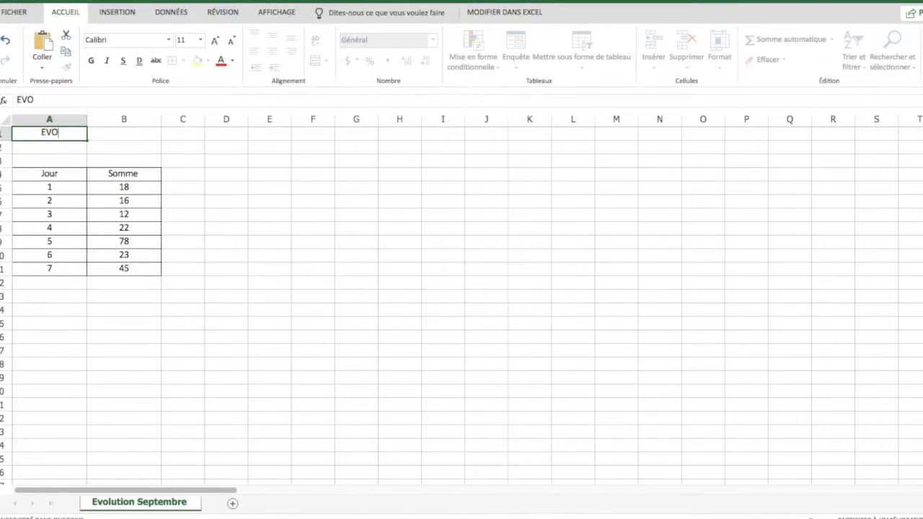
type("LUTION SEPTEMBRE")
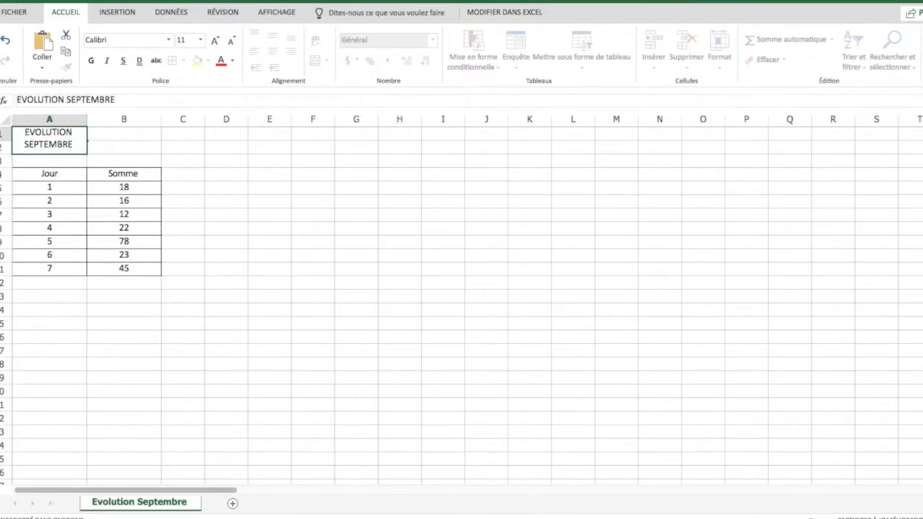
- Merge and center the title "EVOLUTION SEPTEMBRE" across cells A1 and B1
left_click(178, 160)
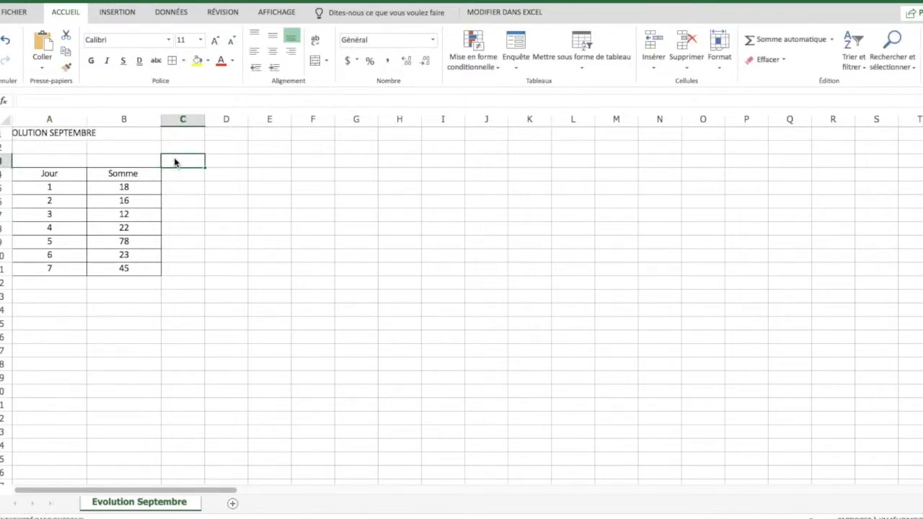
left_click(61, 136)
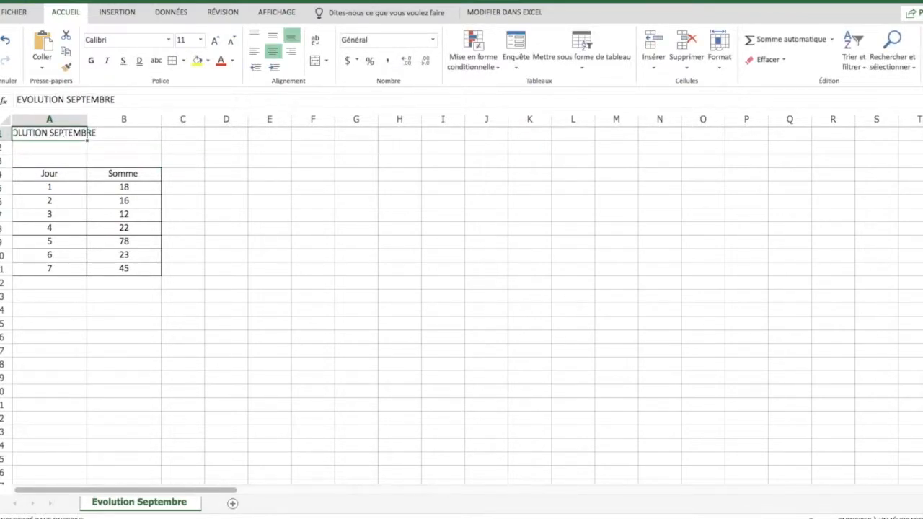
left_click_drag(64, 135, 105, 135)
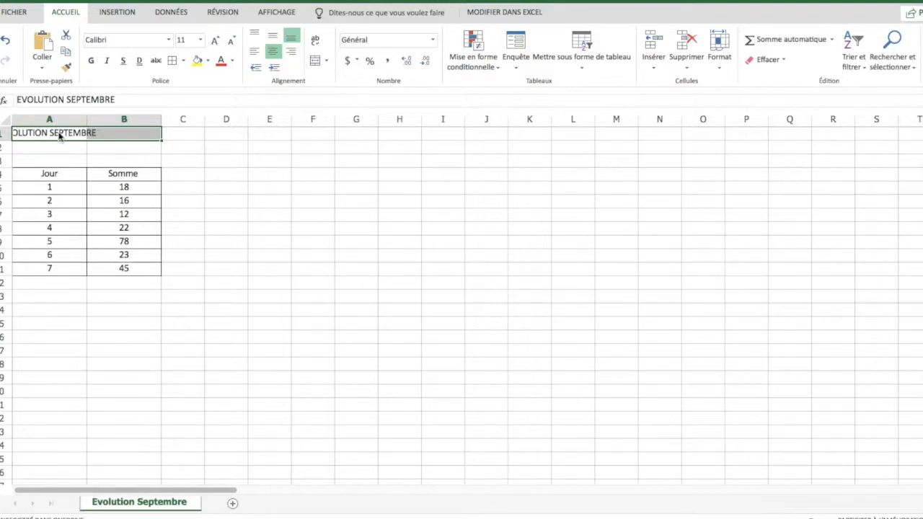
left_click(316, 63)
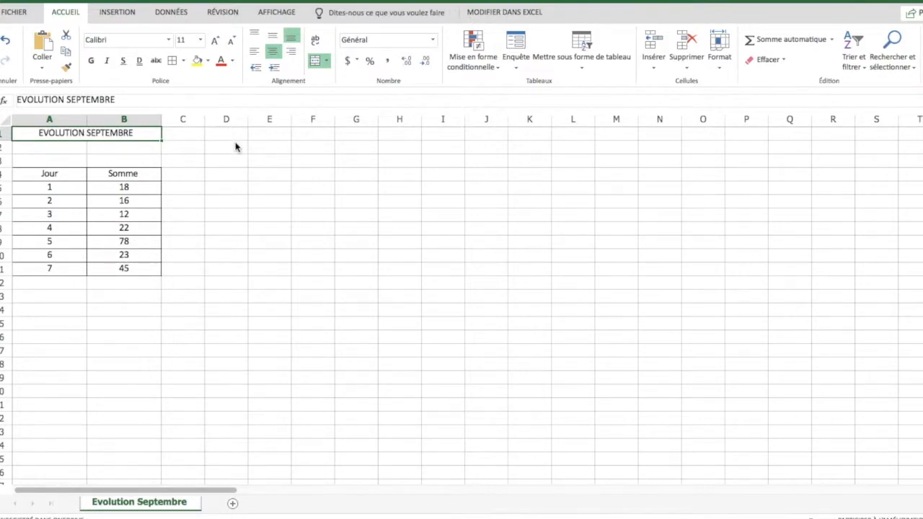
- Hide the gridlines of the sheet
left_click(274, 11)
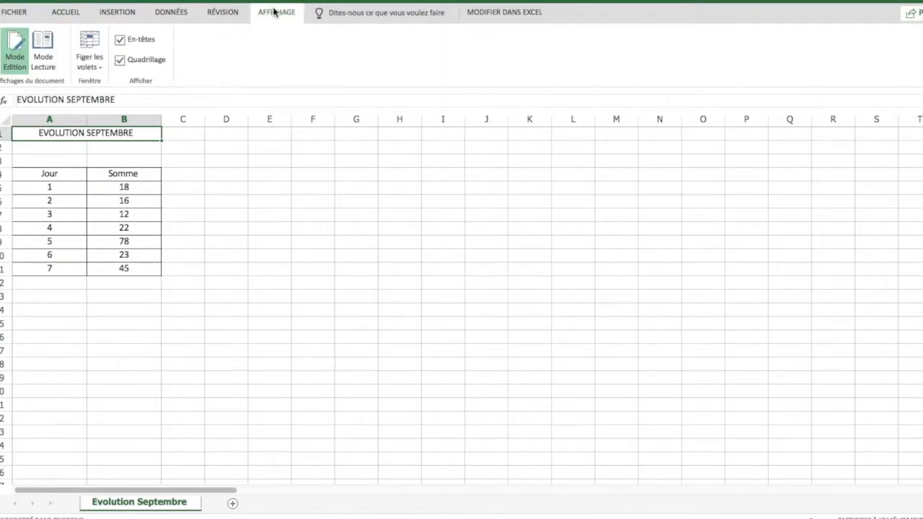
left_click(120, 60)
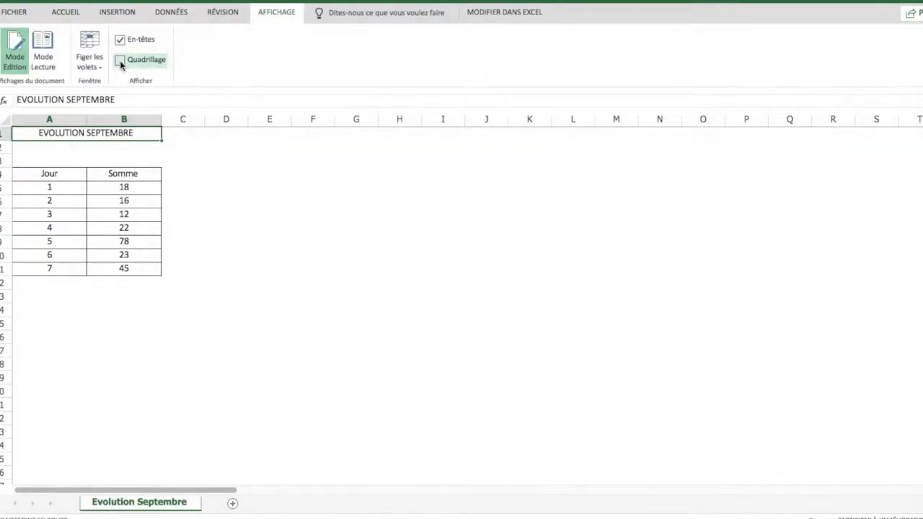
left_click(239, 205)
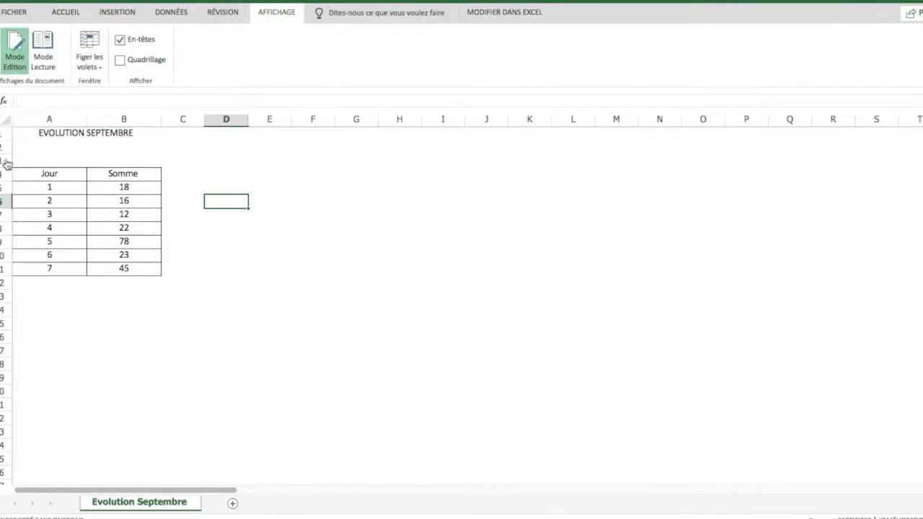
- Insert a 2D stacked column chart from the Jour and Somme table in A4:B11
left_click(55, 178)
left_click_drag(55, 178, 129, 270)
left_click(117, 12)
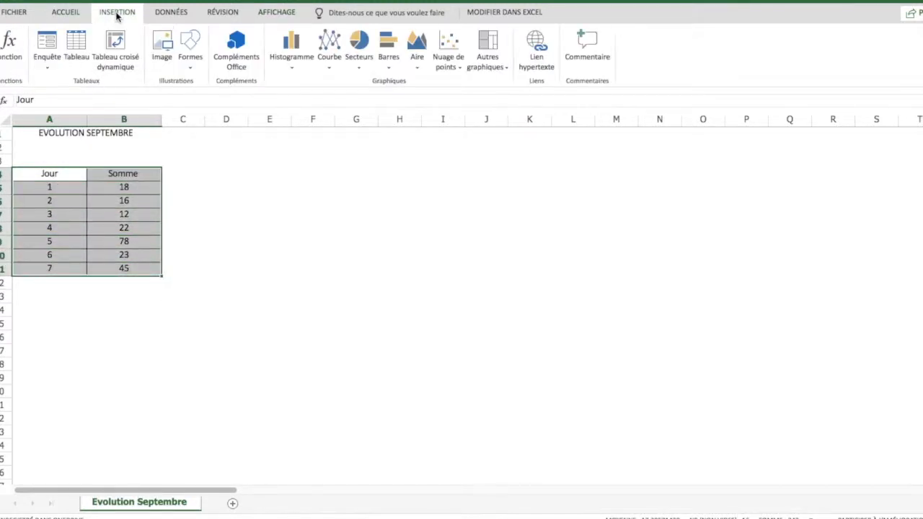
left_click(296, 44)
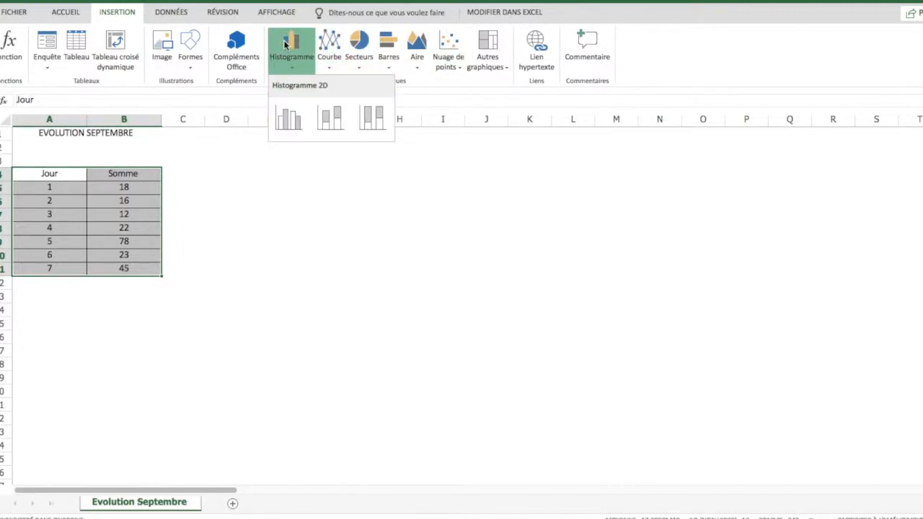
left_click(332, 115)
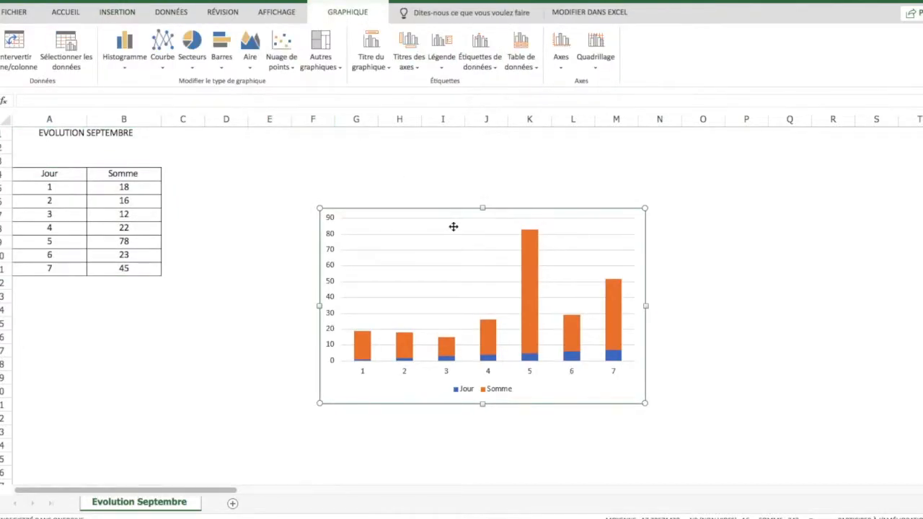
- Move the chart right beside the table and enlarge it to span about columns C to M
left_click_drag(425, 231, 311, 197)
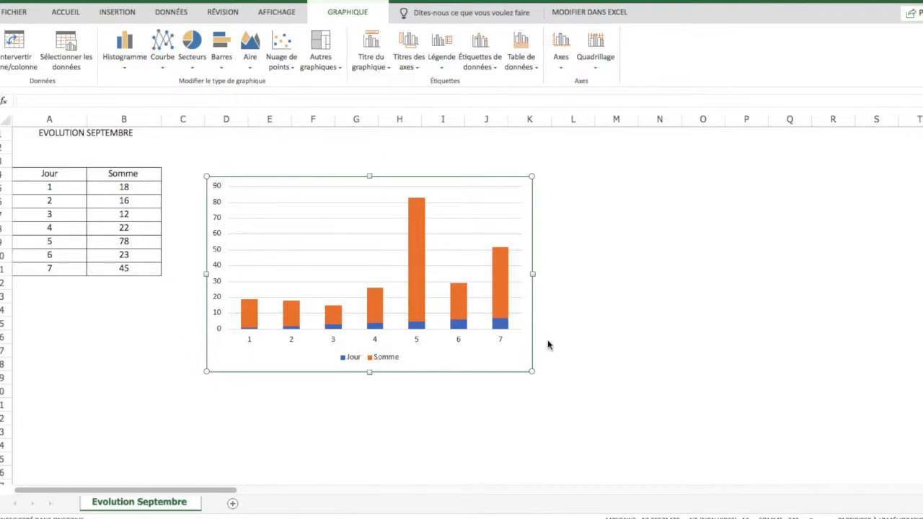
left_click_drag(533, 372, 680, 476)
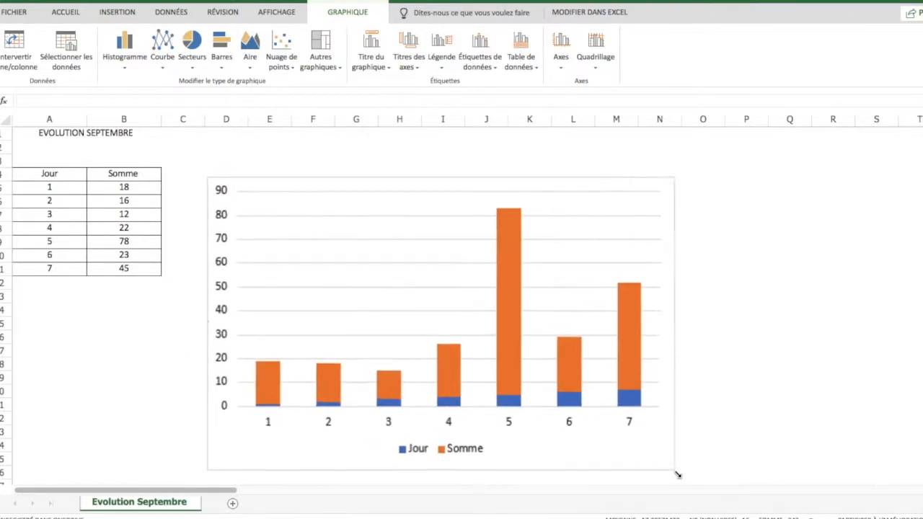
left_click_drag(398, 268, 380, 262)
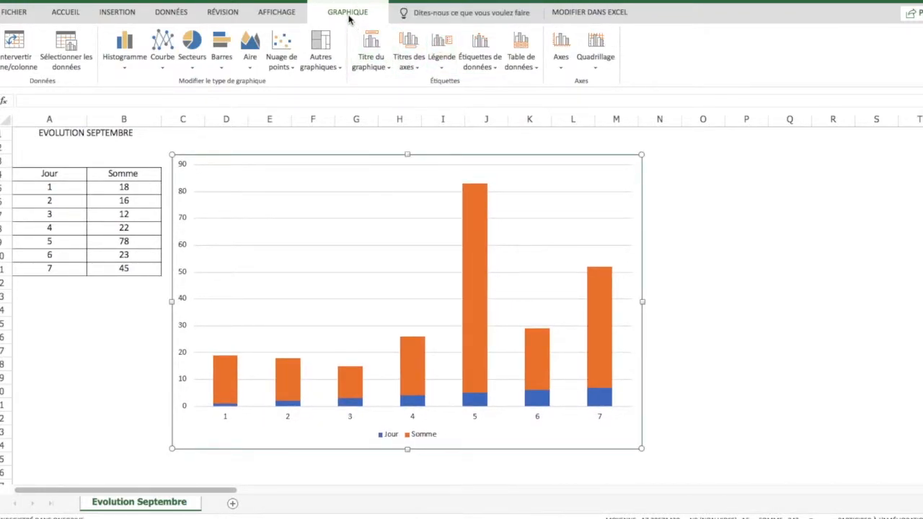
- Change the chart to 2D clustered columns and give it the title "Evolution Septembre" above the plot
left_click(120, 46)
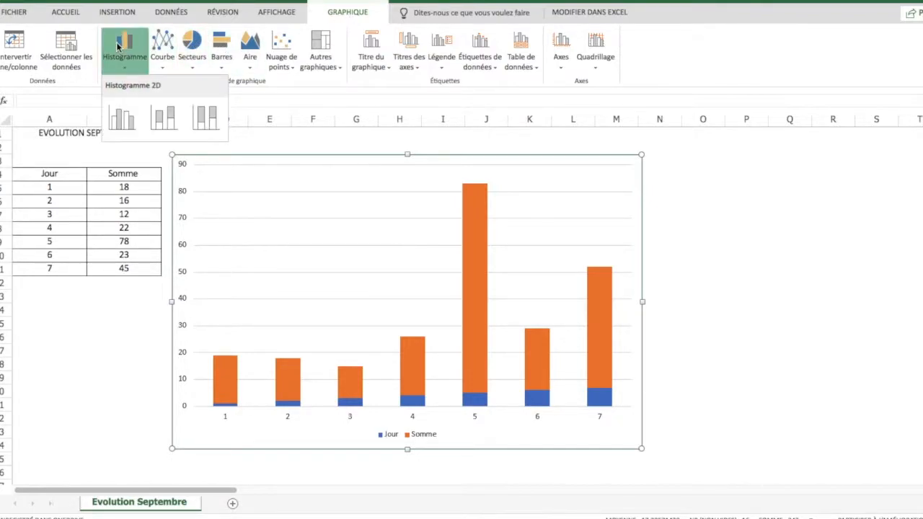
left_click(122, 121)
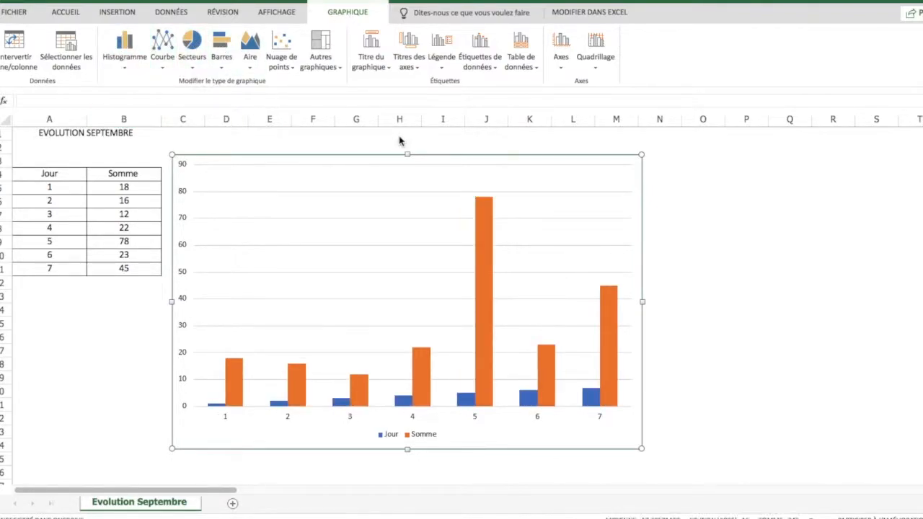
left_click(372, 46)
left_click(416, 174)
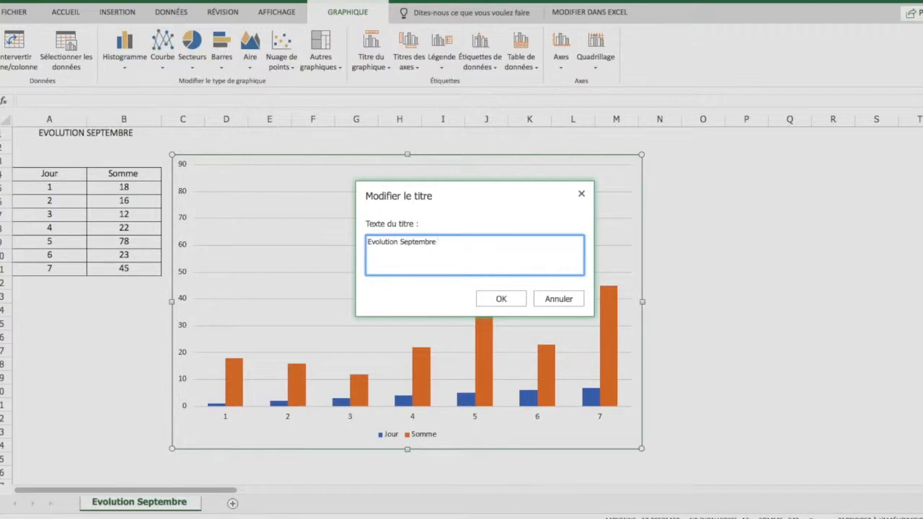
left_click(501, 298)
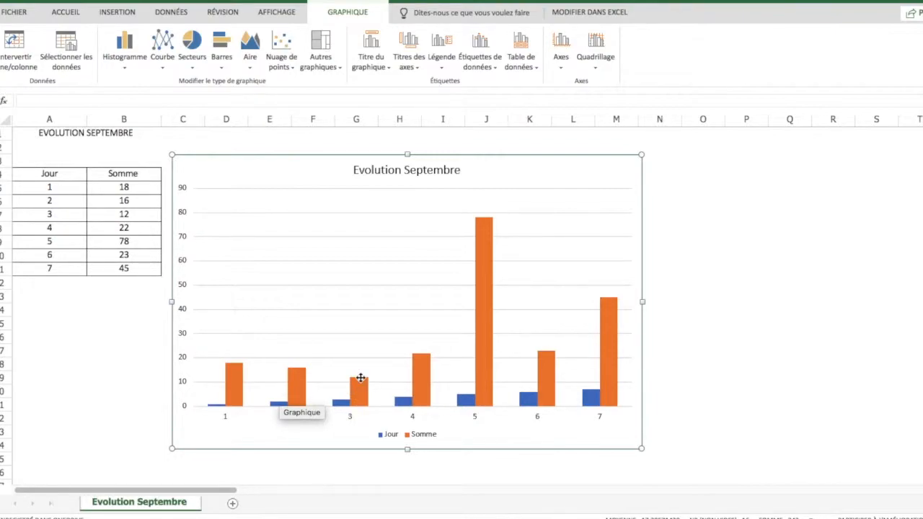
- Add data labels to the chart and place them at the outside end (Bord extérieur) of the columns
left_click(445, 62)
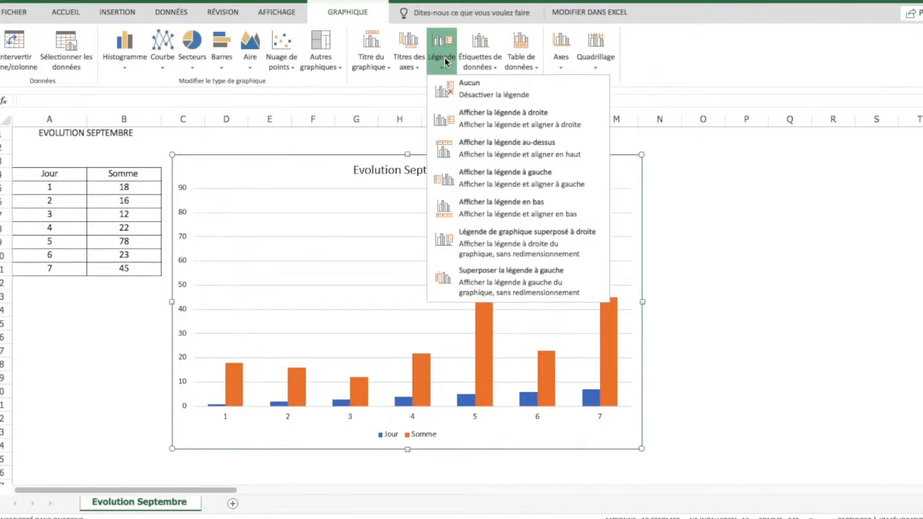
left_click(722, 272)
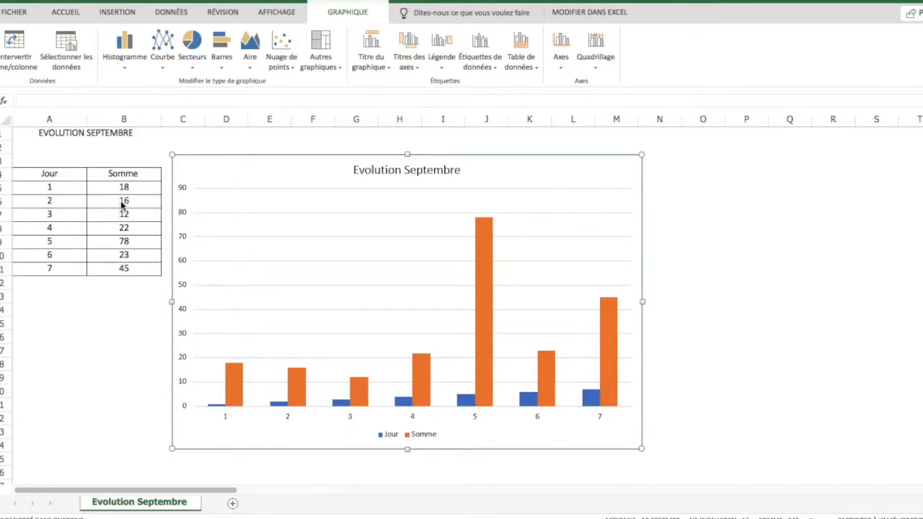
left_click(480, 58)
left_click(513, 138)
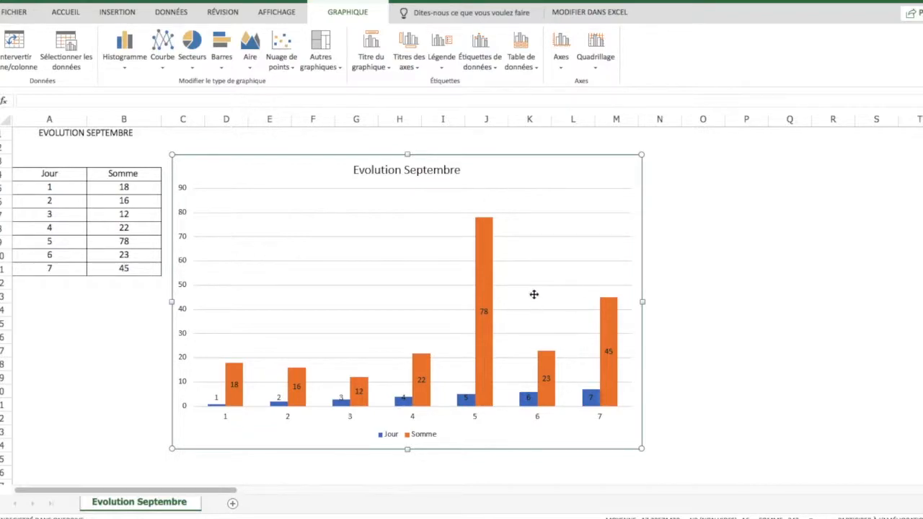
left_click(478, 59)
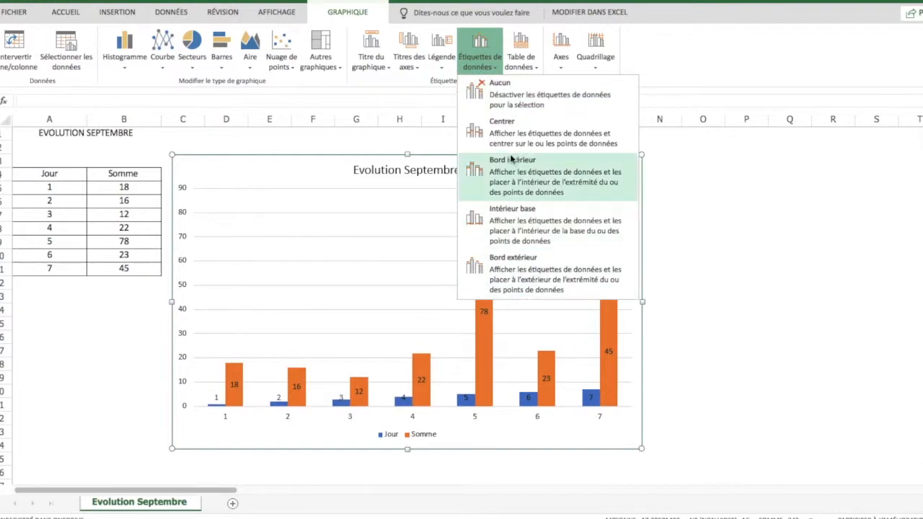
left_click(522, 271)
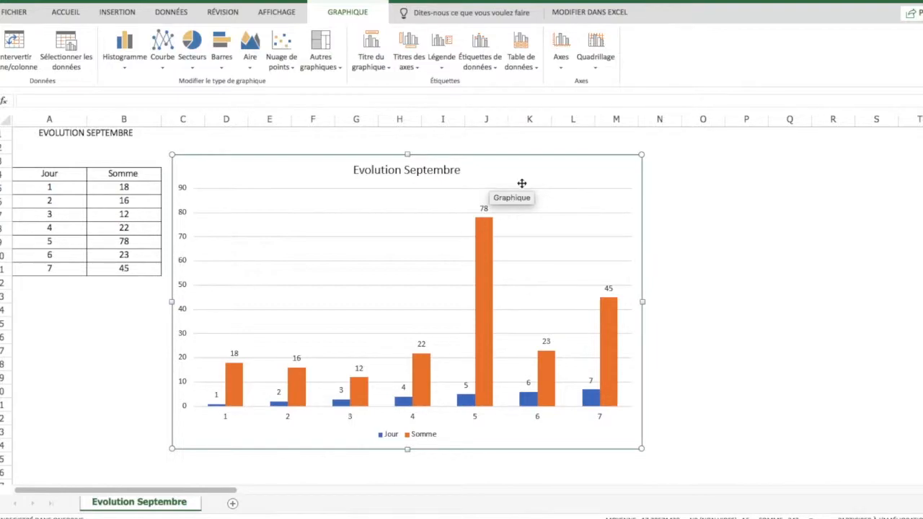
- Move the chart slightly down so its upper edge lines up with the table header in row 4
left_click(105, 329)
left_click(248, 241)
mouse_move(248, 241)
left_mouse_down()
mouse_move(241, 272)
mouse_move(246, 253)
left_mouse_up()
scroll(906, 207, "down", 5)
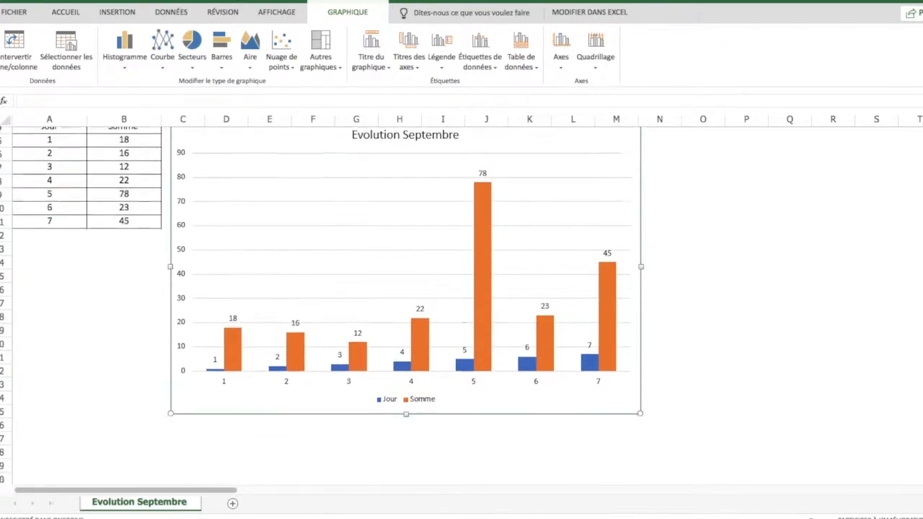
scroll(906, 207, "up", 5)
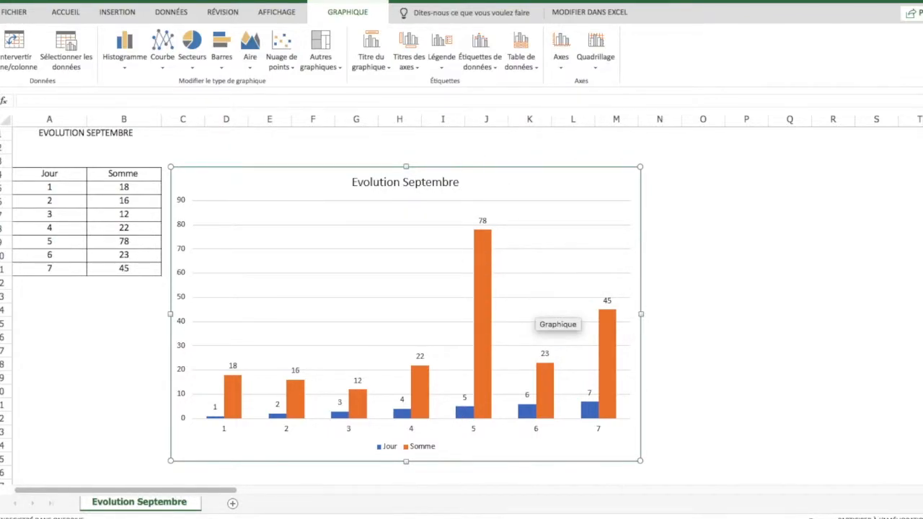
- Change the chart type to 2D clustered horizontal bars
left_click(222, 49)
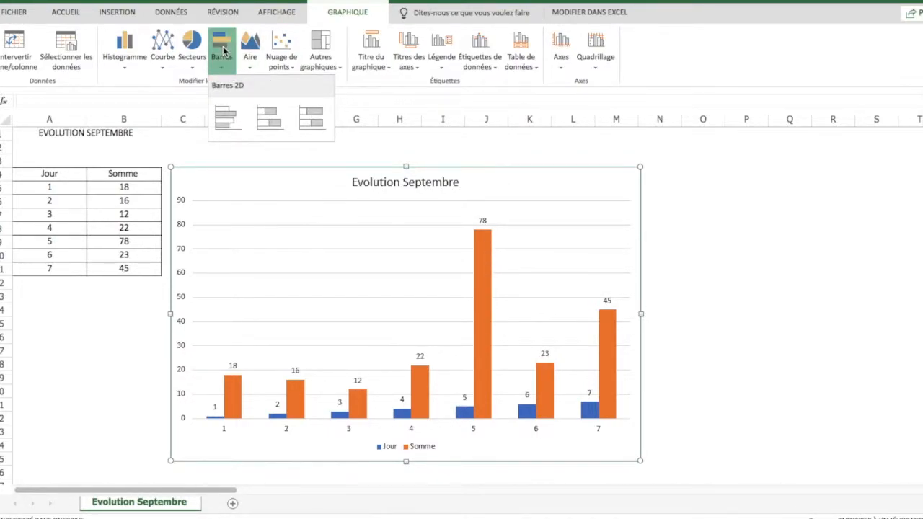
left_click(228, 120)
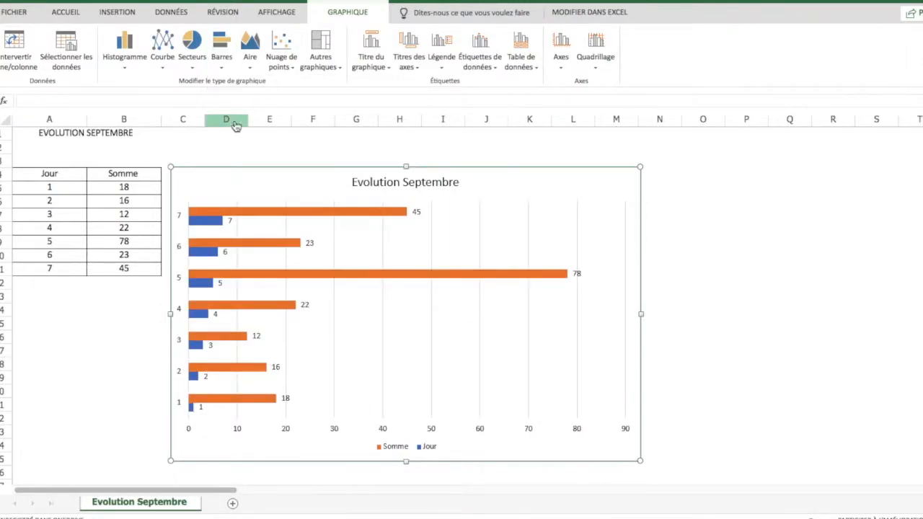
left_click(228, 121)
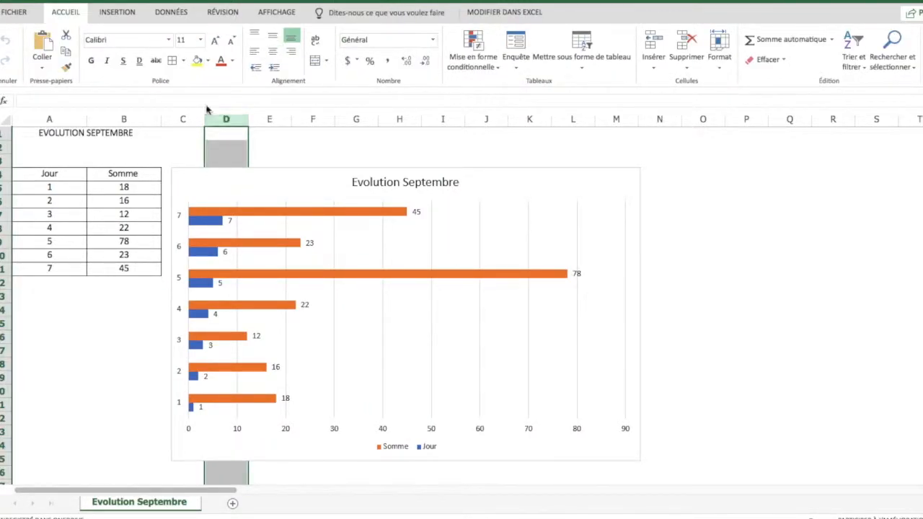